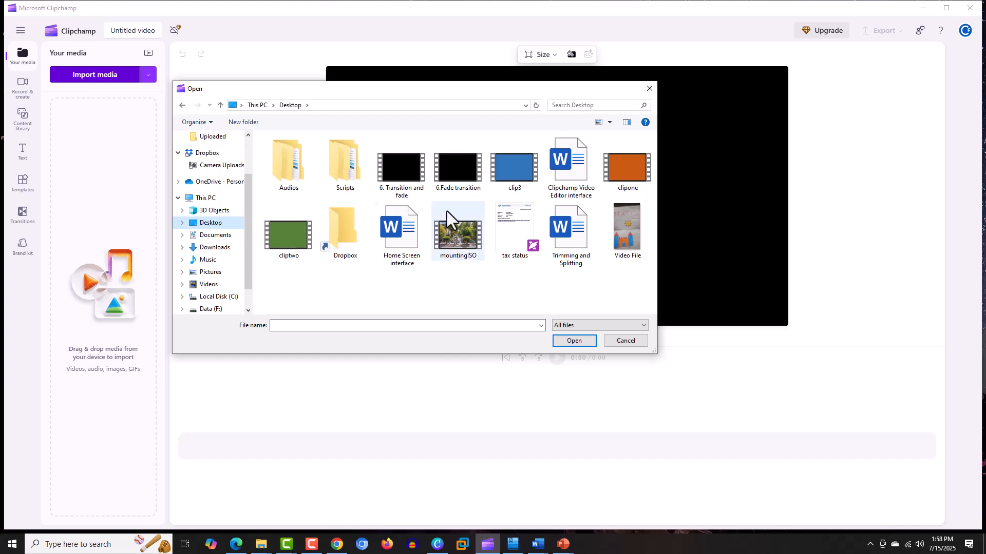
Step: Import the video files clipone, cliptwo and clip3 from the Desktop into the project media
click(624, 184)
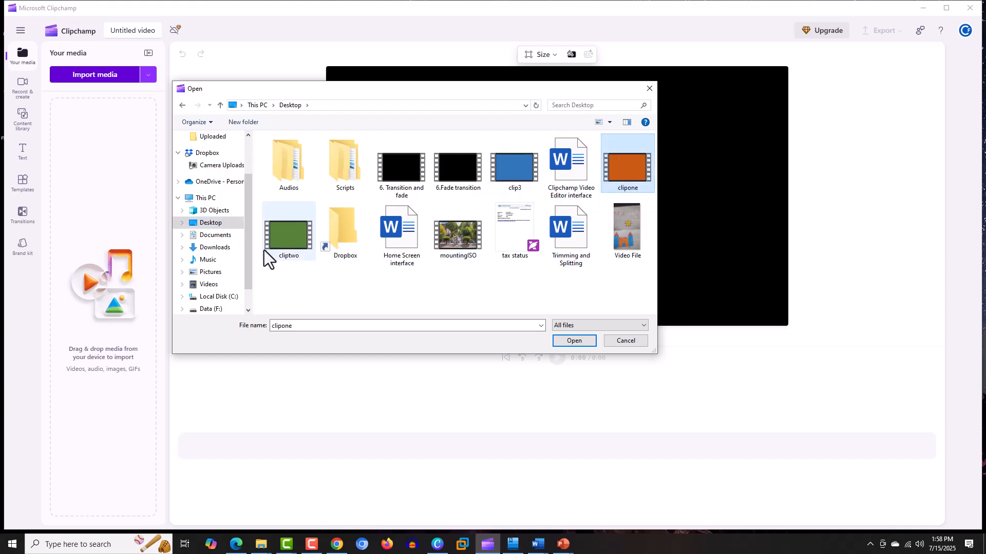
ctrl+click(294, 244)
ctrl+click(516, 158)
click(570, 341)
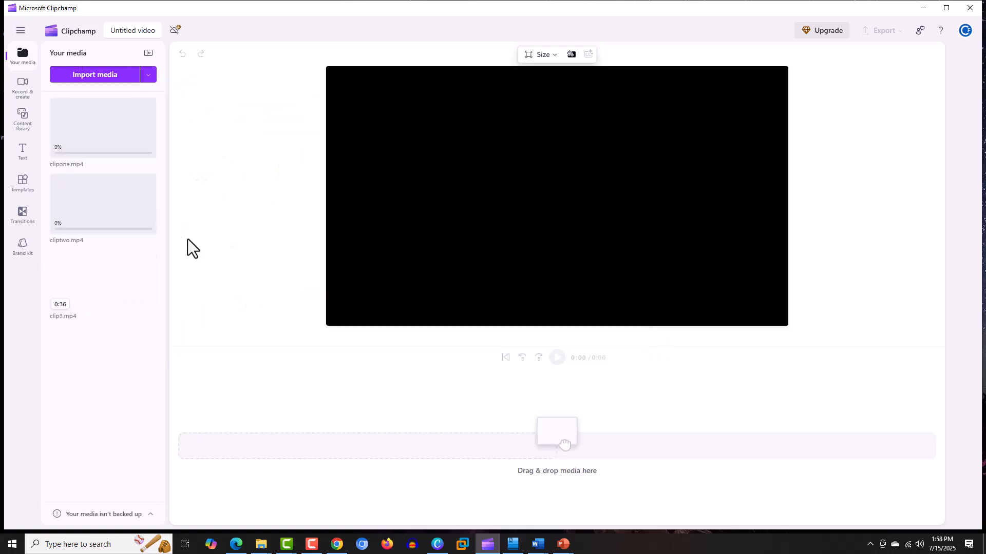
Step: Place clipone.mp4, cliptwo.mp4 and clip3.mp4 on the timeline in that order, directly one after another
drag(131, 130, 204, 445)
drag(161, 167, 593, 451)
drag(68, 172, 582, 458)
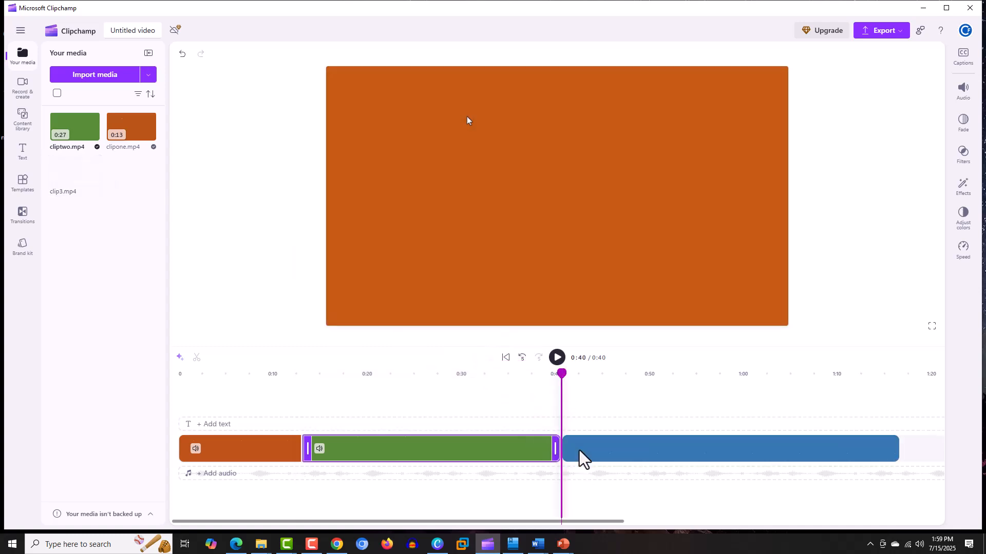
click(339, 502)
Step: Play the timeline across the cut between the orange and green clips and across the cut between the green and blue clips
click(227, 386)
click(557, 359)
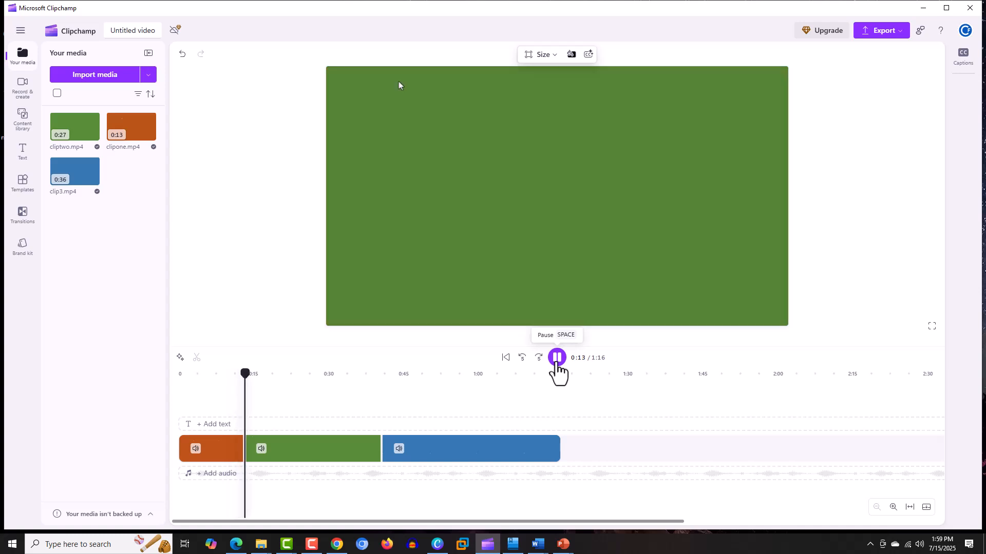
click(557, 359)
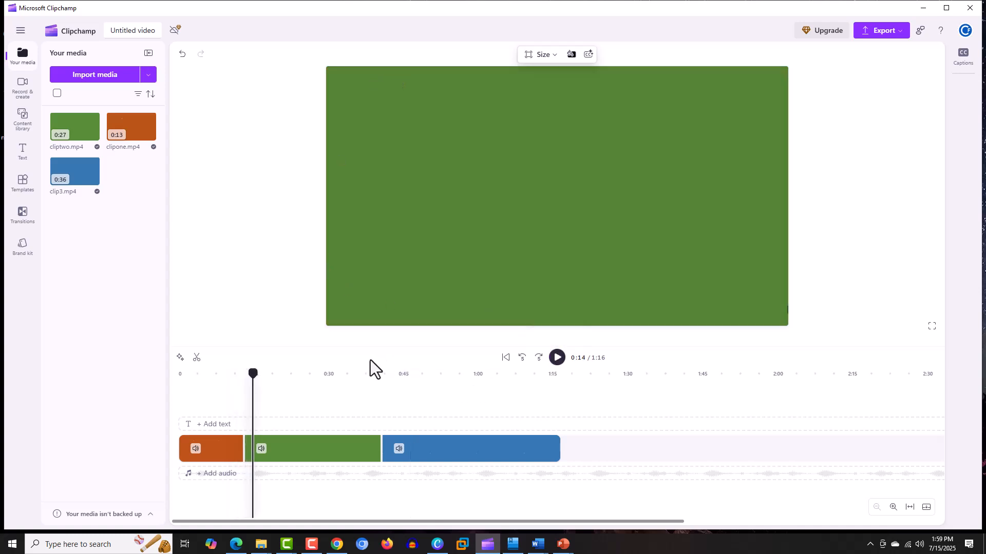
click(371, 375)
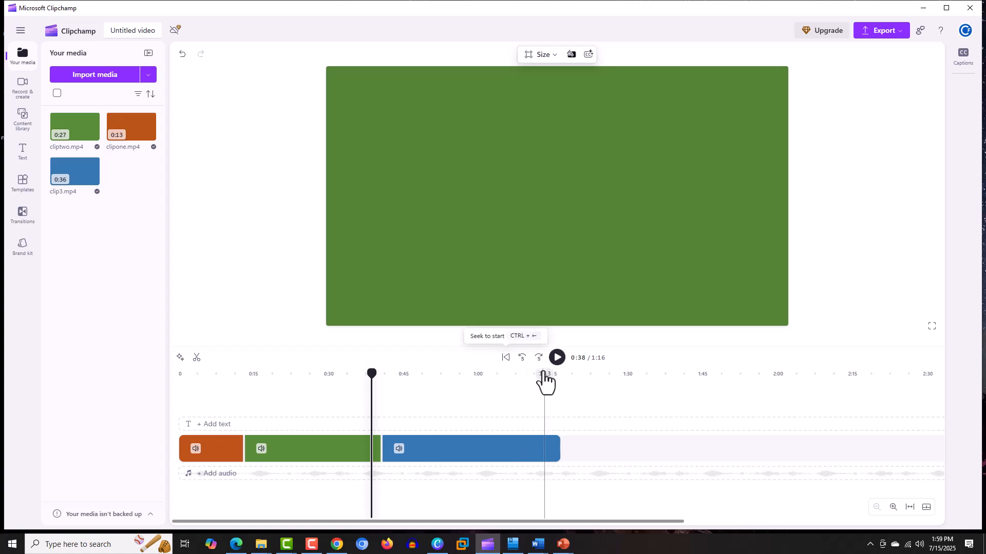
click(558, 359)
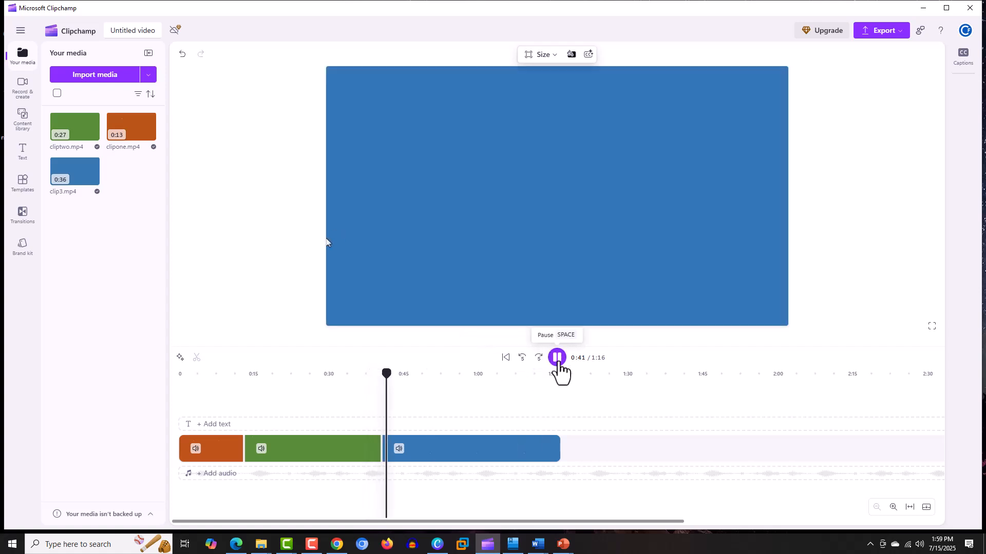
click(558, 358)
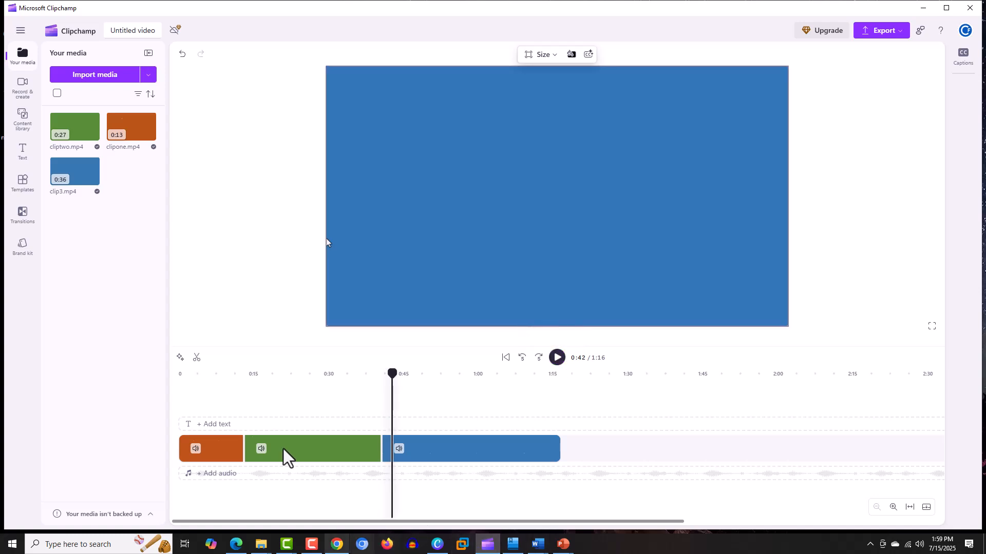
Step: Move the playhead to 0:11 and inspect the orange, green and blue clips by selecting each in turn
click(235, 374)
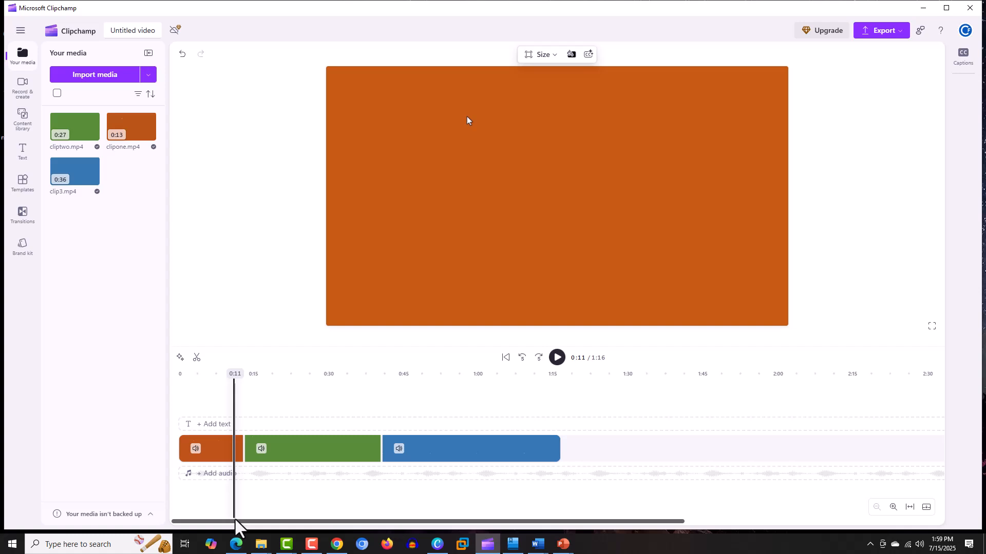
click(221, 454)
click(308, 454)
click(465, 452)
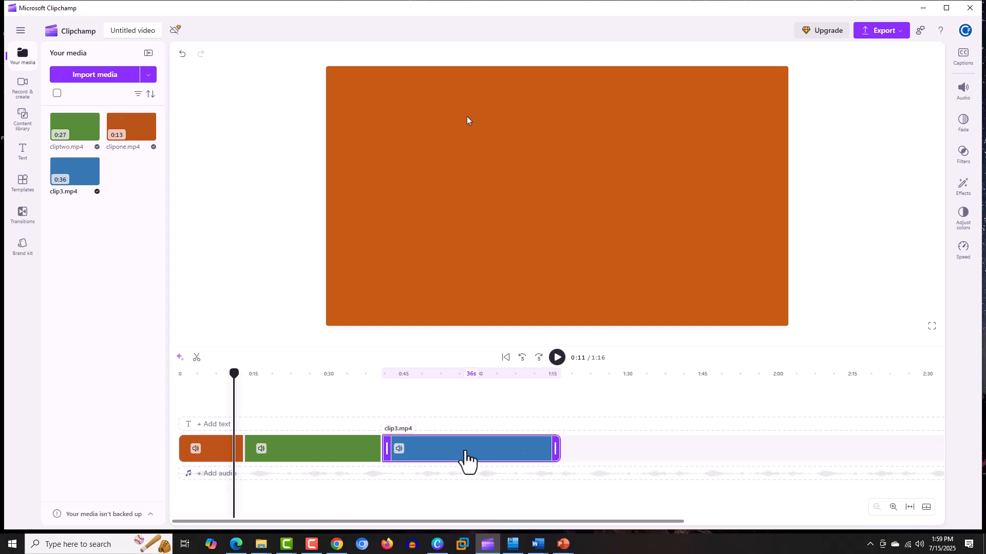
Step: Move clip3.mp4 away from the green clip to open a short gap, and delete that gap
mouse_move(382, 448)
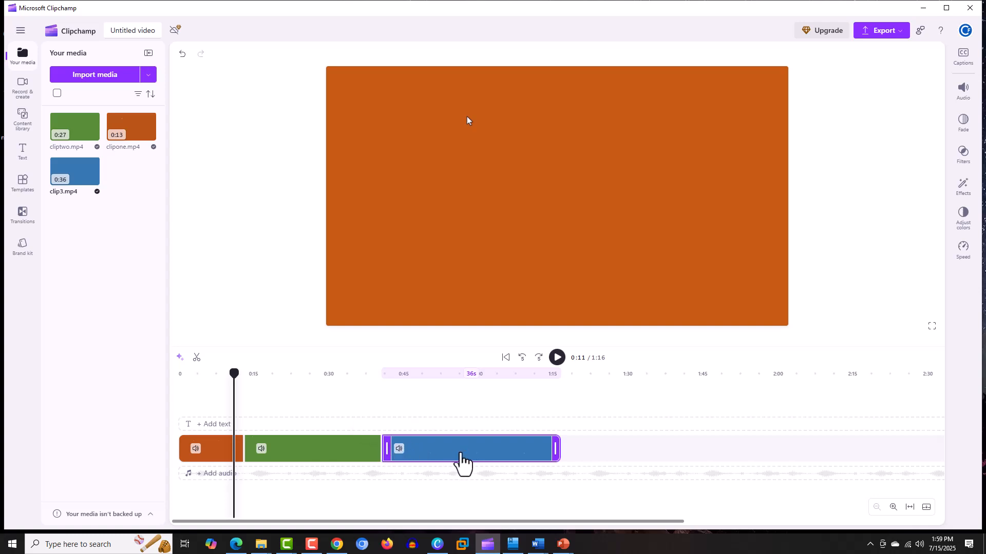
drag(460, 459, 491, 467)
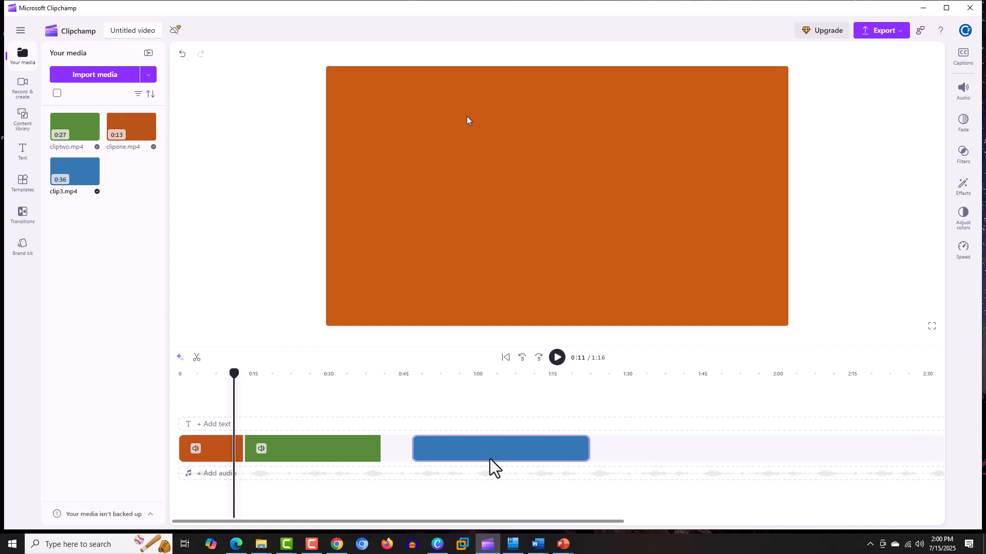
mouse_move(395, 456)
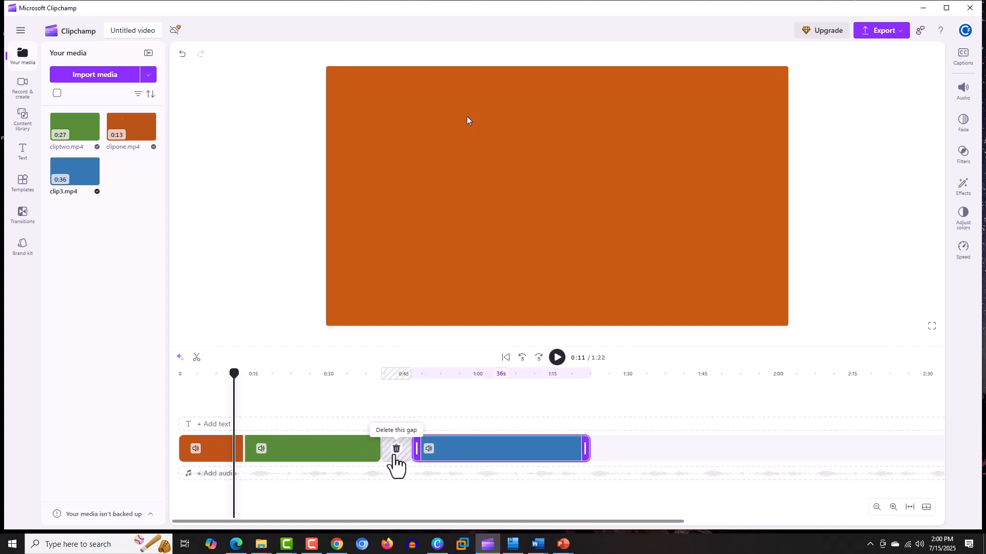
click(394, 455)
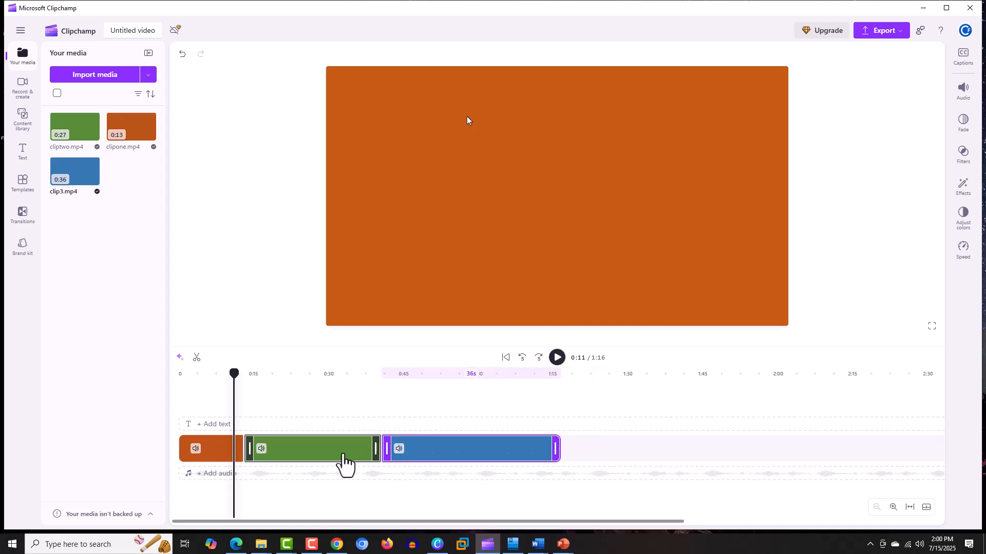
drag(234, 378, 236, 379)
drag(451, 483, 378, 459)
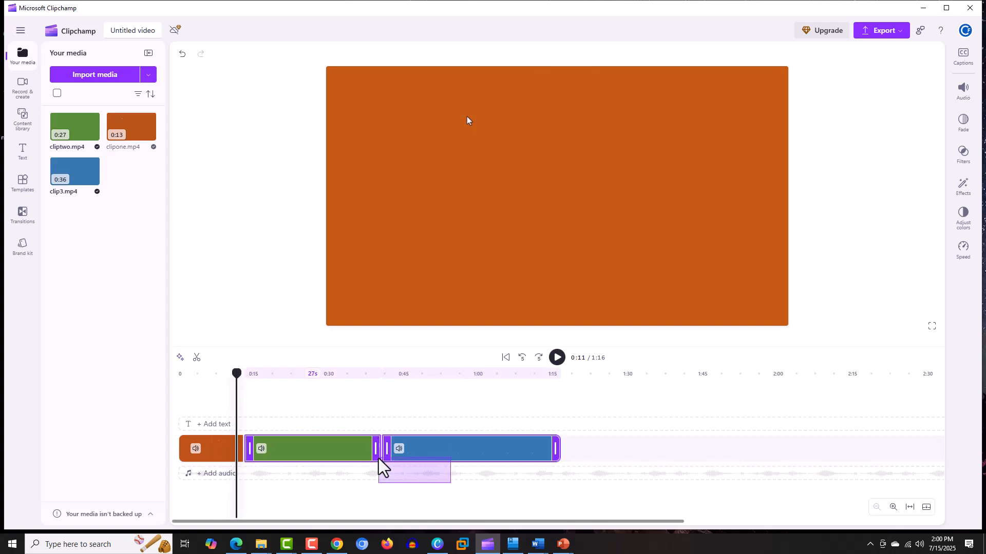
click(374, 414)
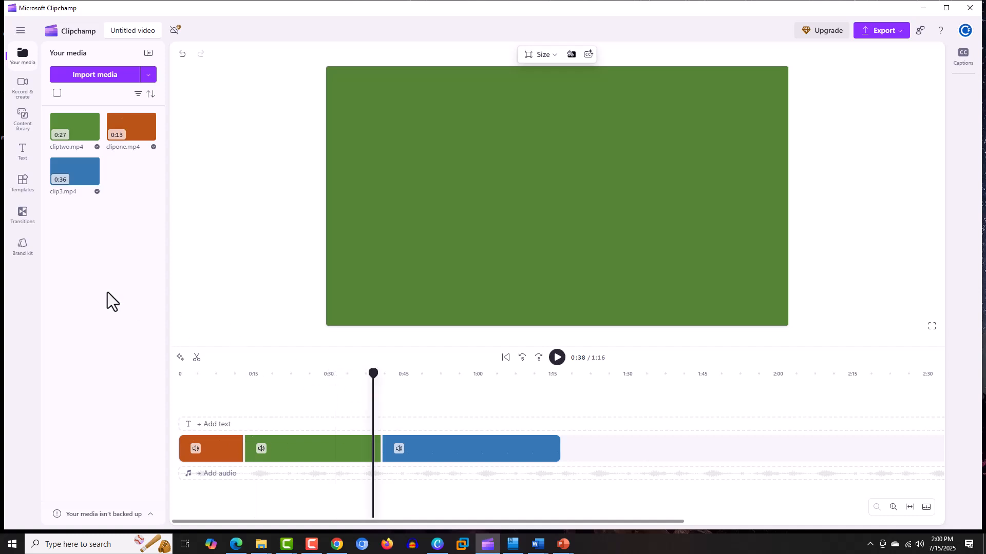
Step: Apply the Blinds transition at the cut between the green and blue clips and play it back
click(23, 221)
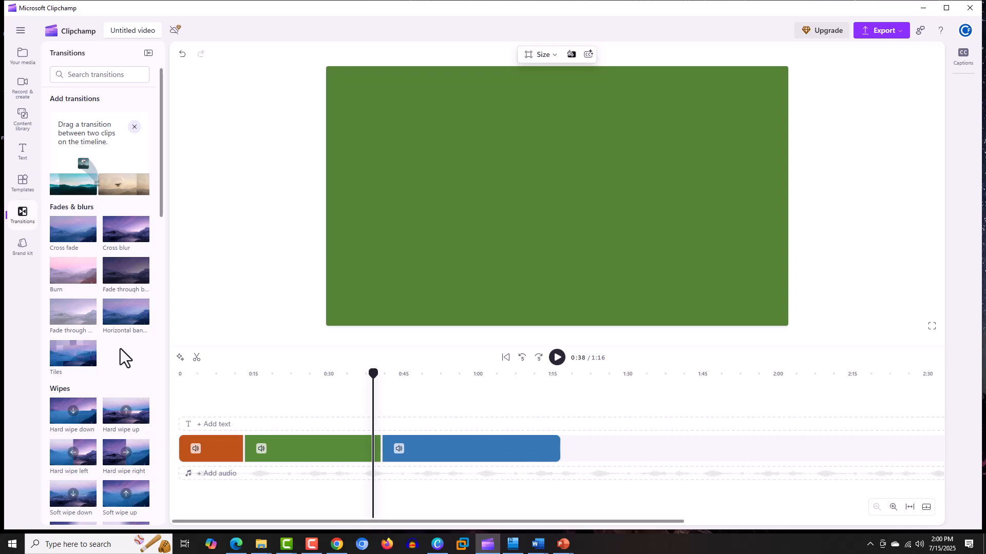
scroll(120, 349, down, 3)
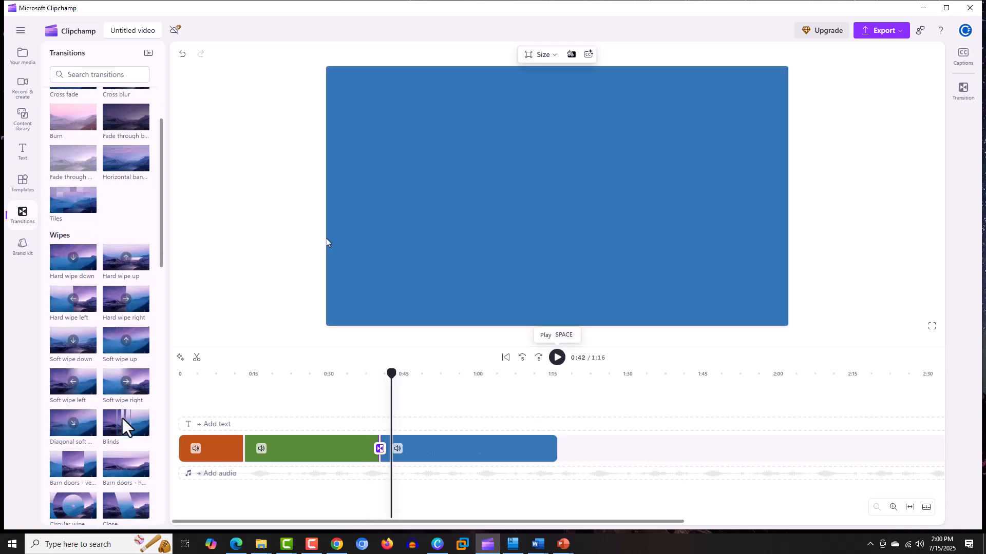
drag(125, 424, 376, 450)
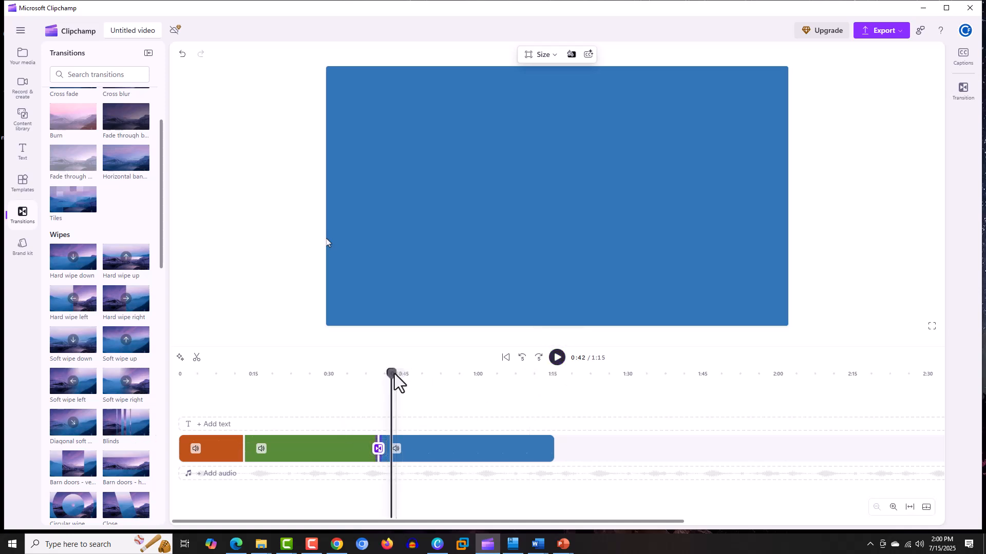
drag(394, 382, 366, 392)
click(557, 359)
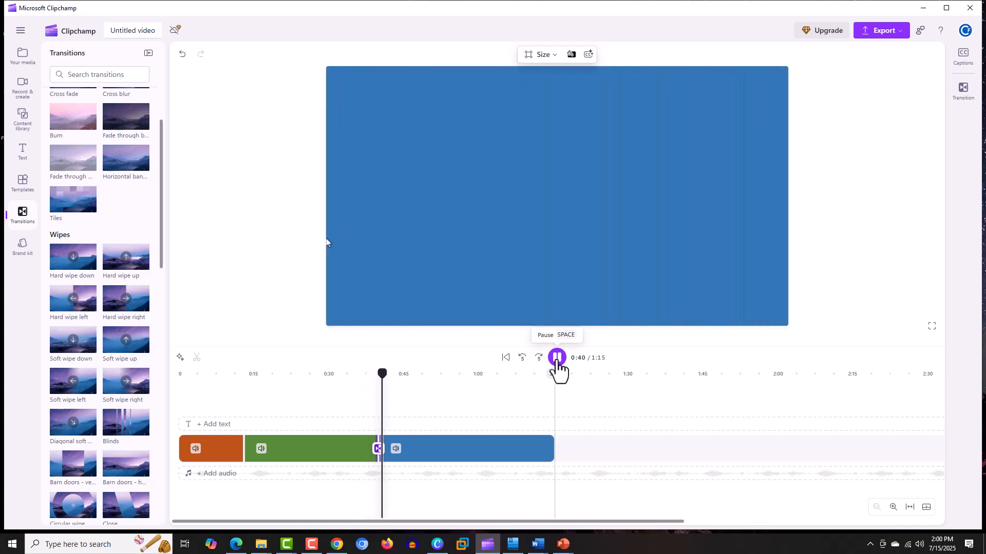
click(557, 358)
Step: Split the green clip at 0:19 and split its remaining part at 0:28
click(276, 410)
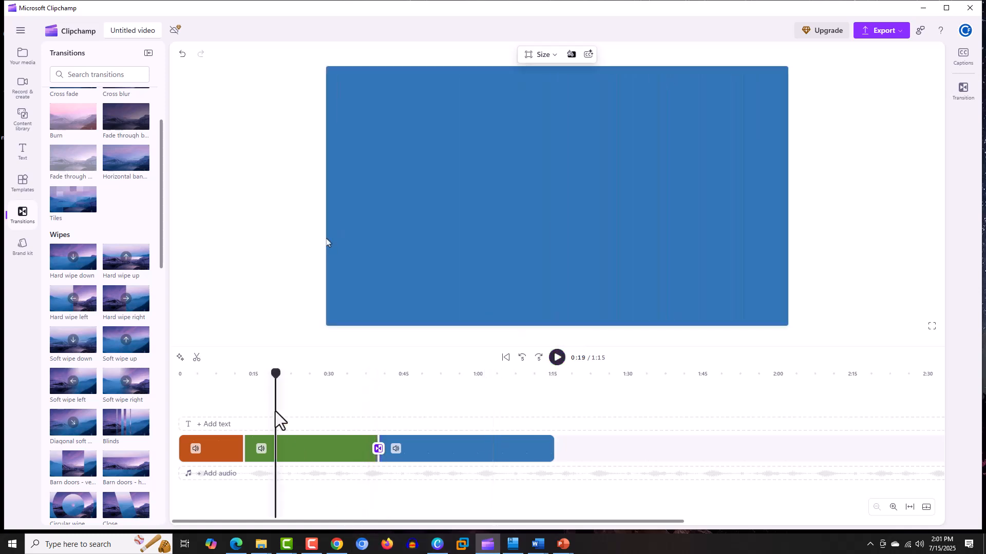
click(197, 357)
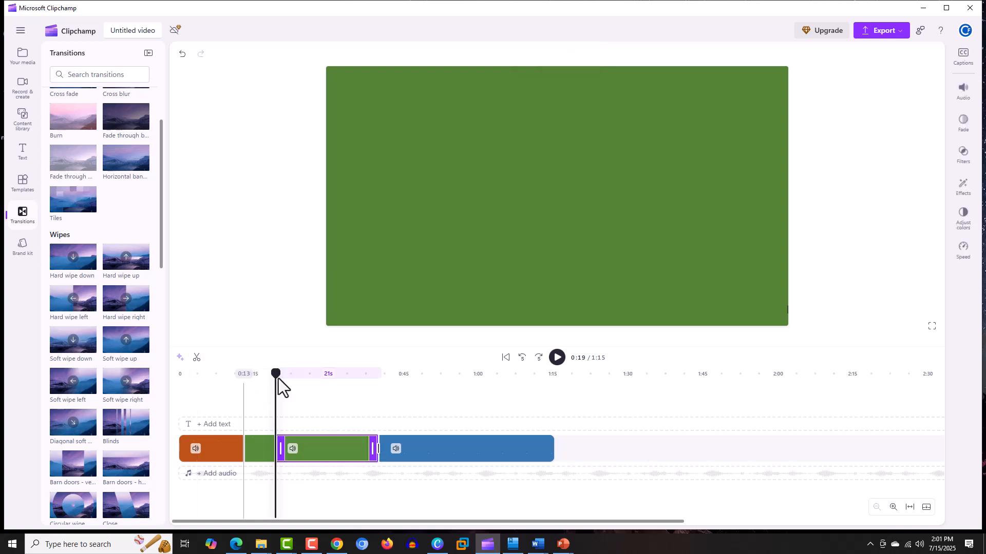
drag(276, 374, 320, 383)
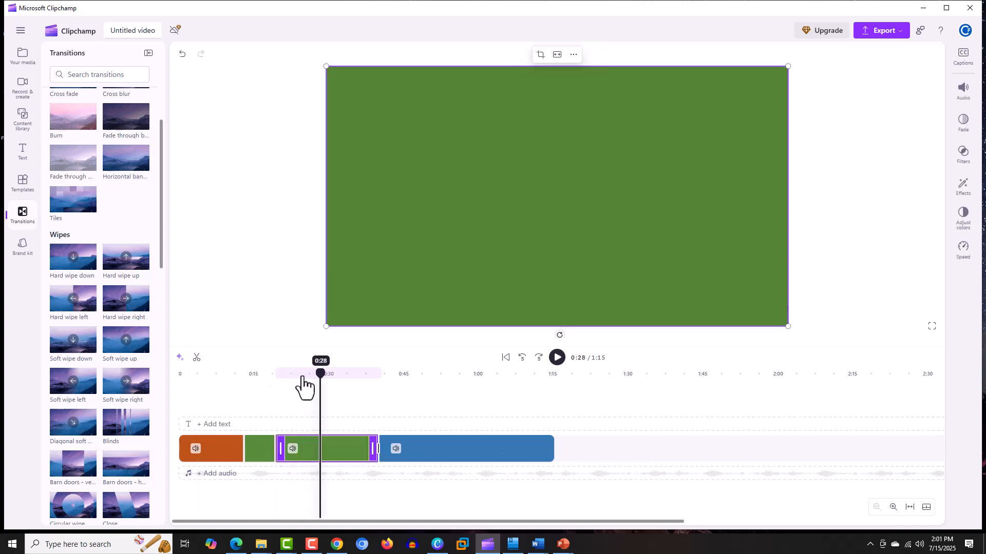
click(197, 358)
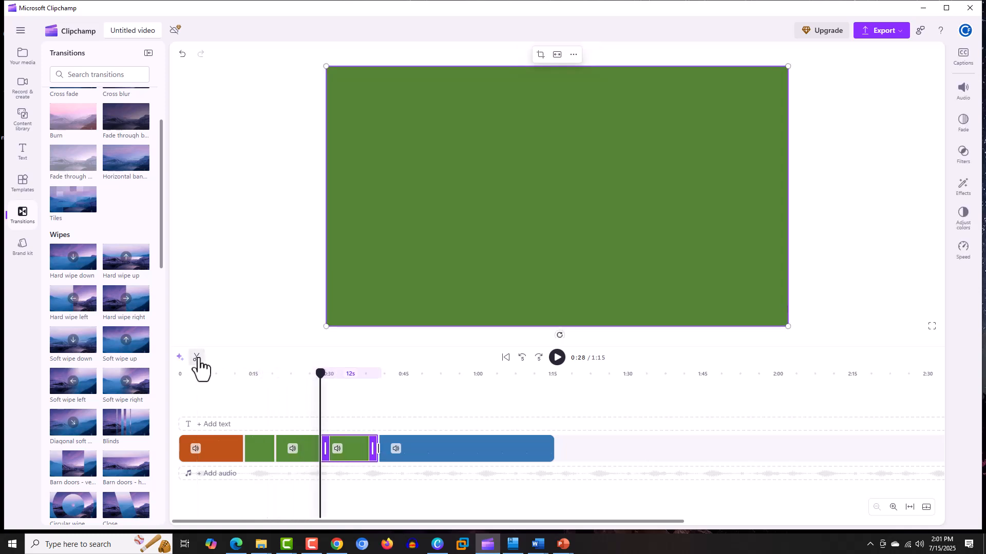
Step: Apply the Blinds transition between the first two green pieces and play it back from 0:17
click(267, 401)
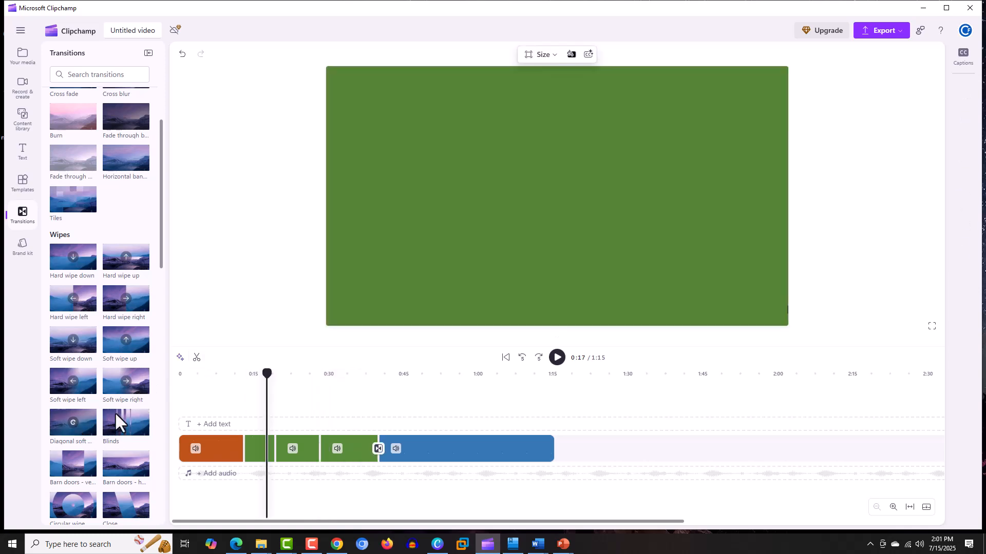
drag(127, 418, 277, 449)
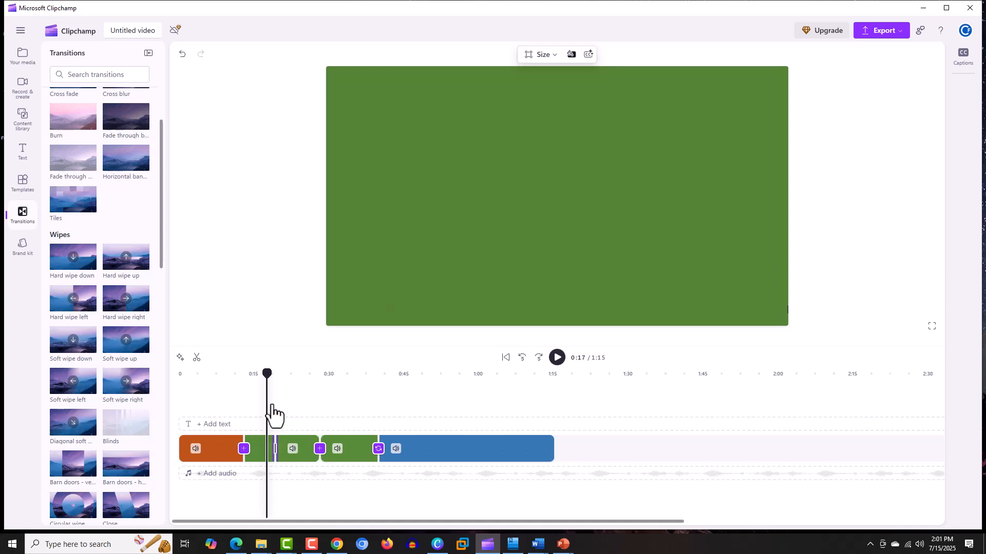
click(558, 359)
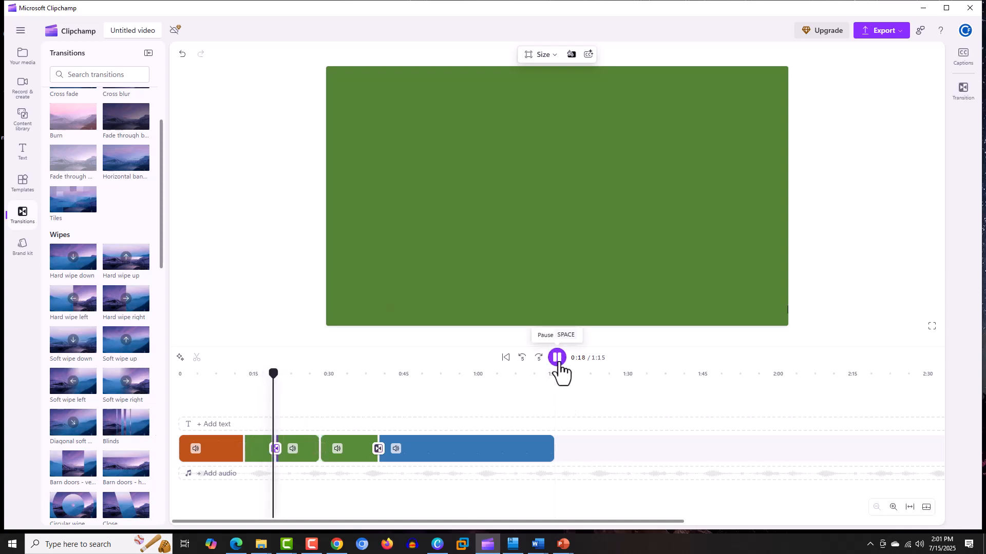
click(558, 358)
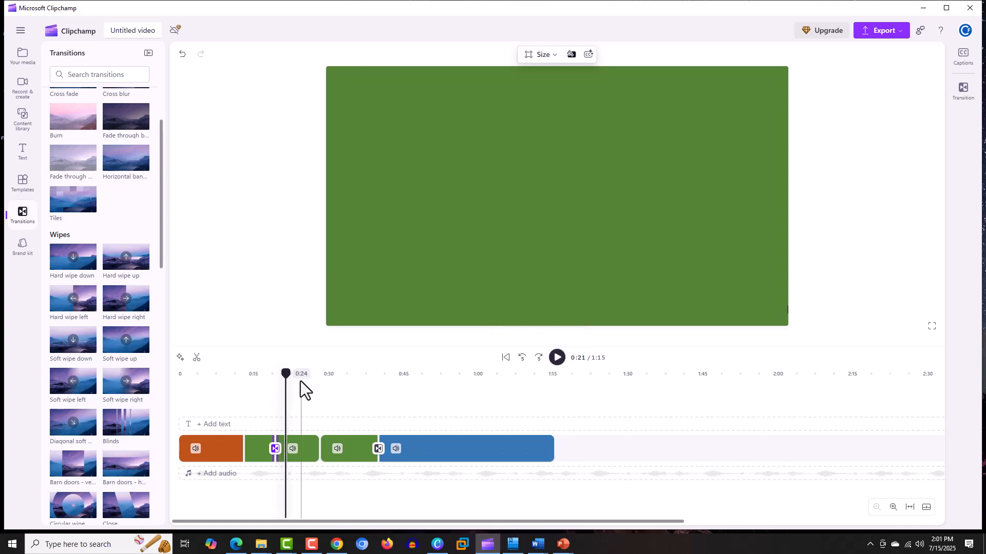
drag(287, 375, 299, 378)
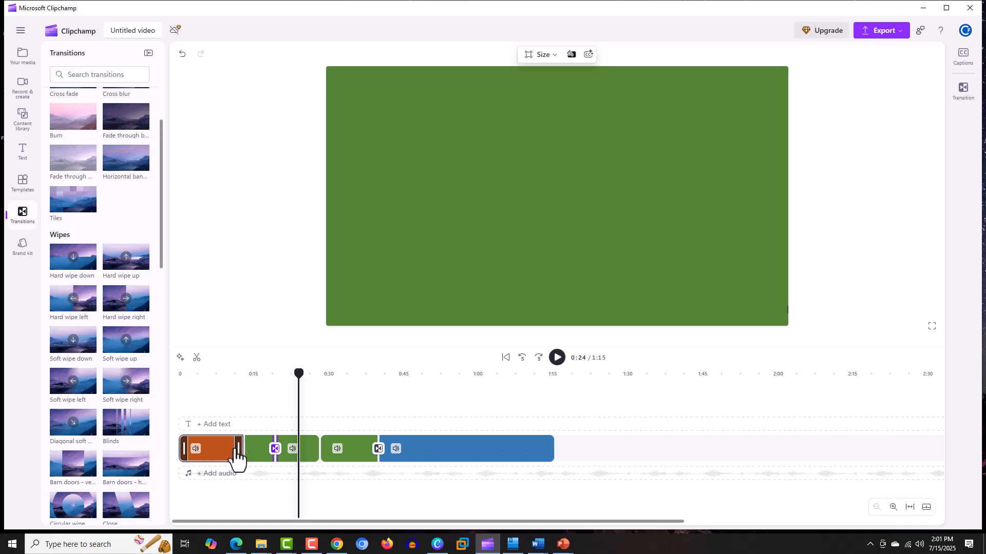
Step: Add a Blinds transition between the orange clip and the first green piece, and change its style to Circular wipe
mouse_move(243, 455)
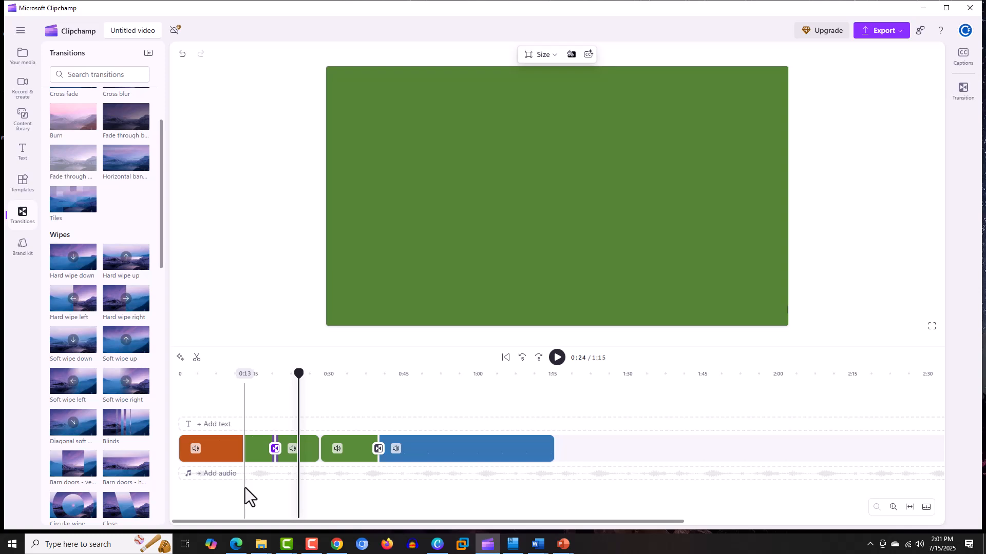
scroll(245, 487, up, 3)
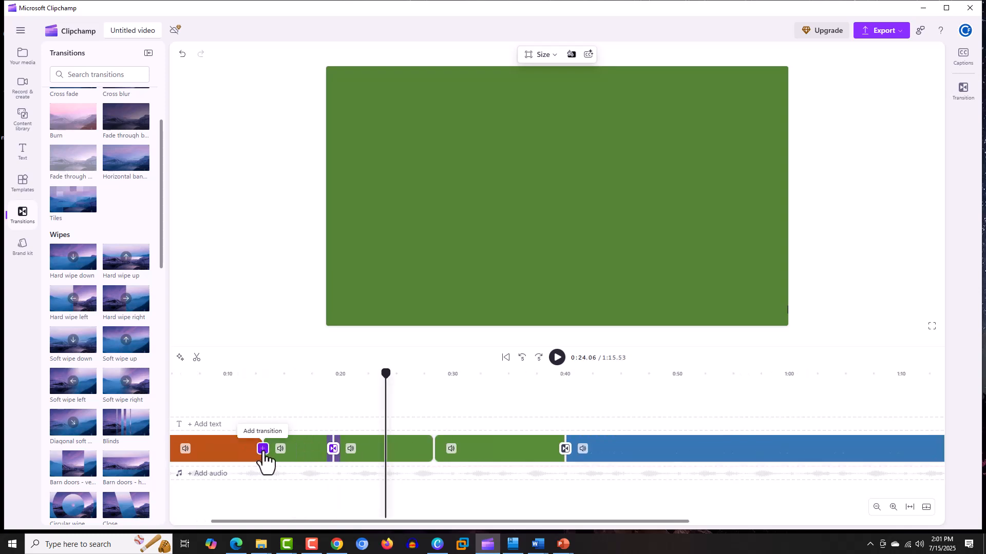
click(893, 507)
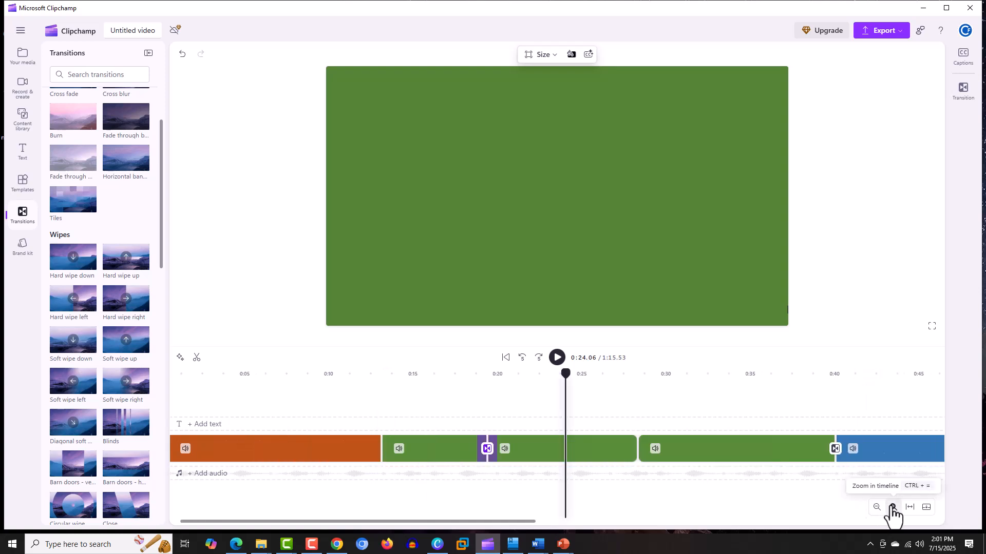
click(380, 450)
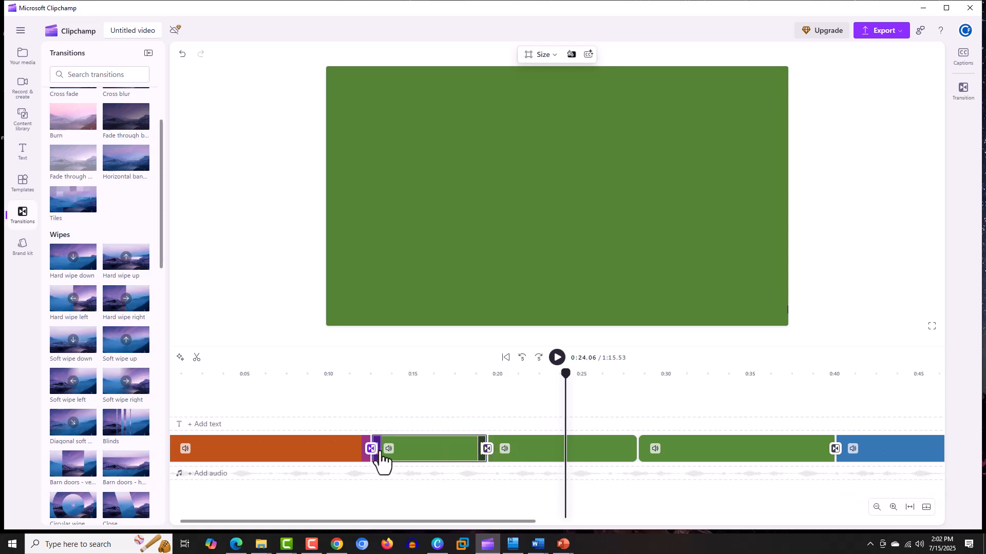
click(963, 99)
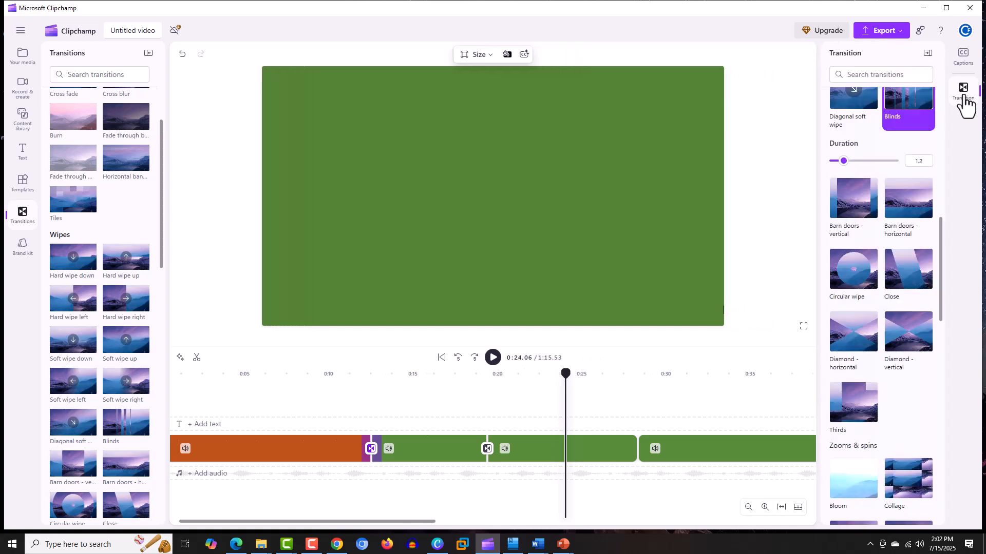
click(856, 287)
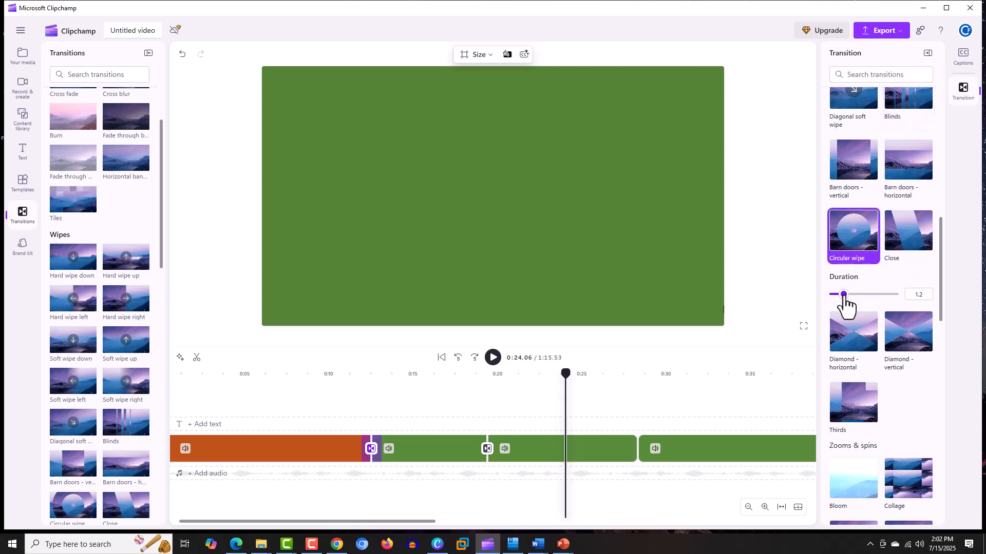
Step: Set the Circular wipe transition's duration to 1.6 and play it back twice from about 0:11
drag(844, 297, 852, 295)
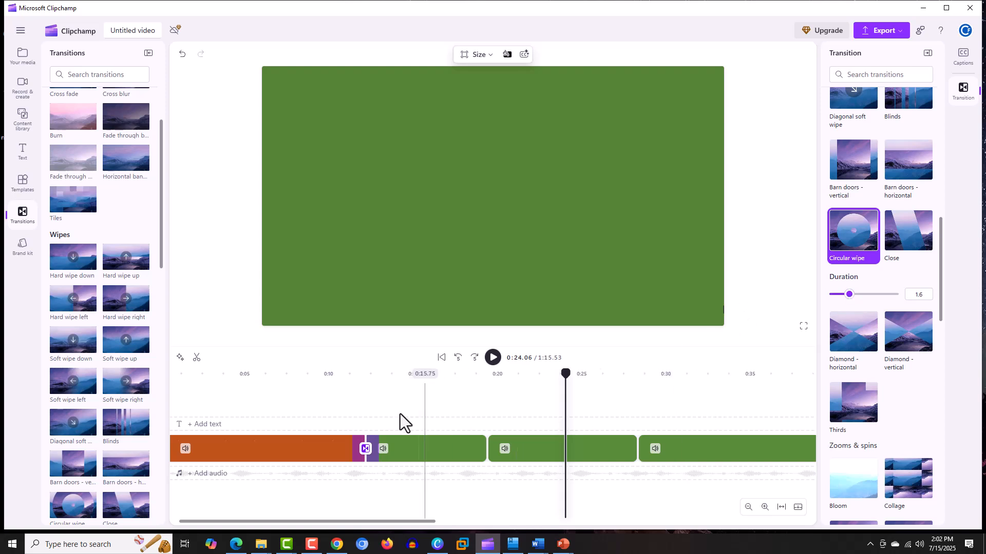
click(350, 373)
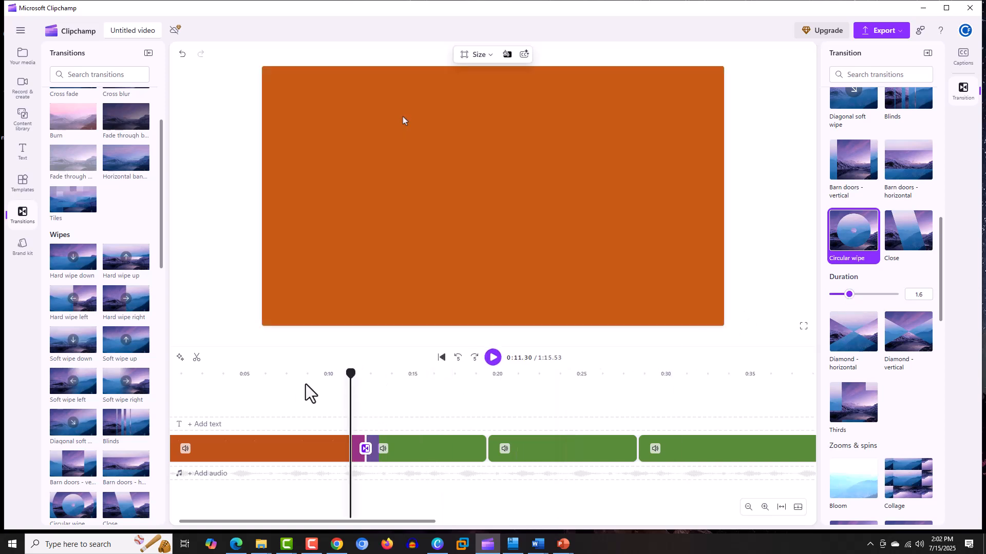
click(494, 359)
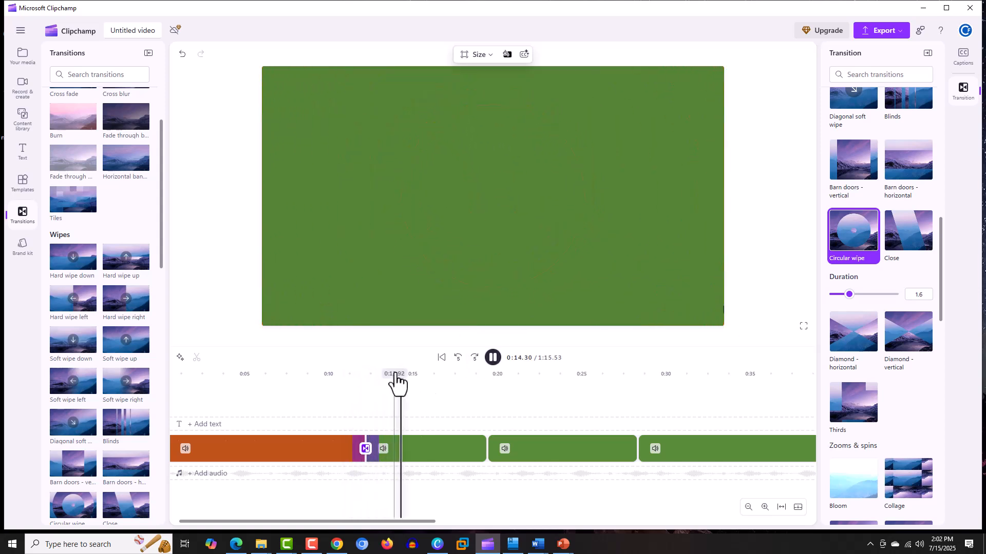
click(343, 375)
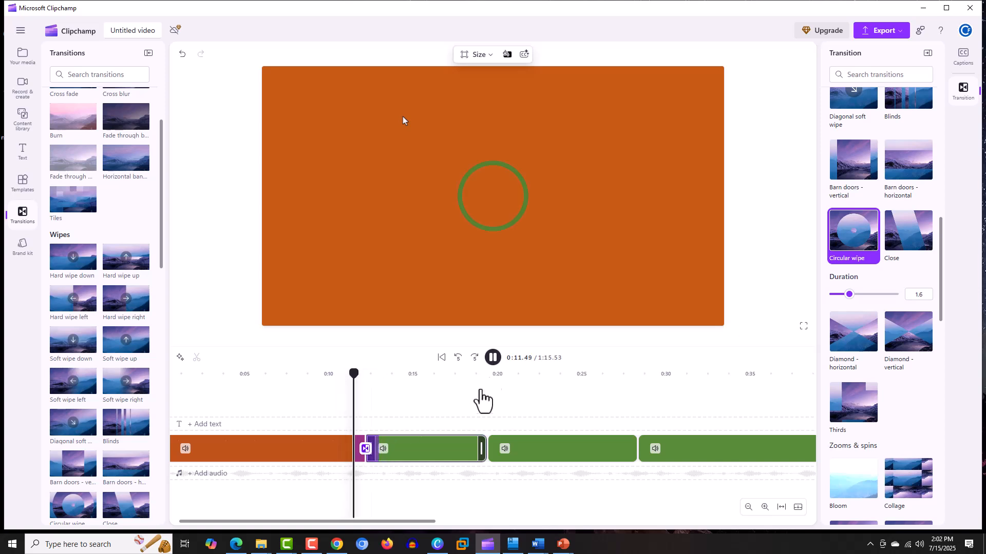
click(493, 361)
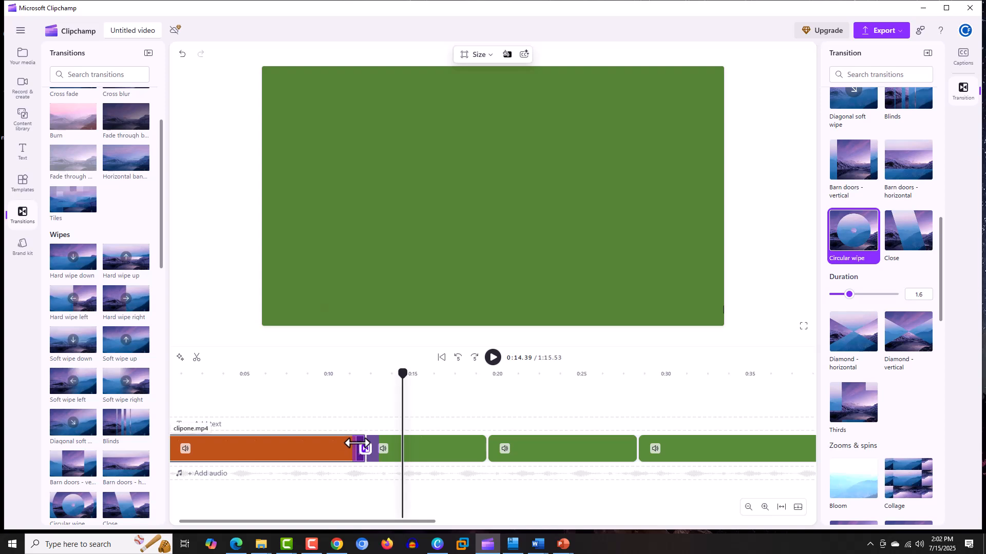
Step: Try to drag out the orange clip's end at the Circular wipe transition, and undo the change
mouse_move(355, 442)
mouse_down()
mouse_move(345, 476)
mouse_move(367, 446)
mouse_up()
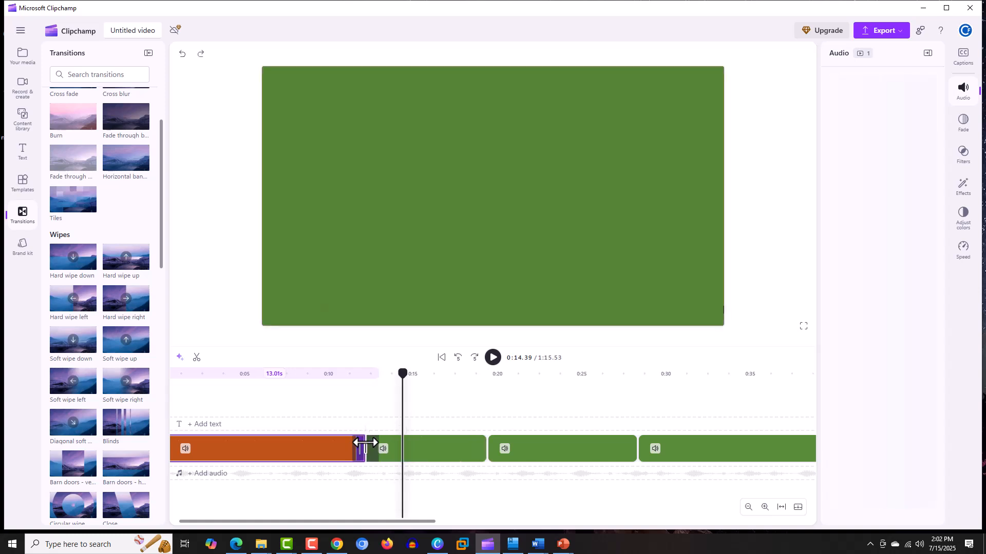
key(ctrl+z)
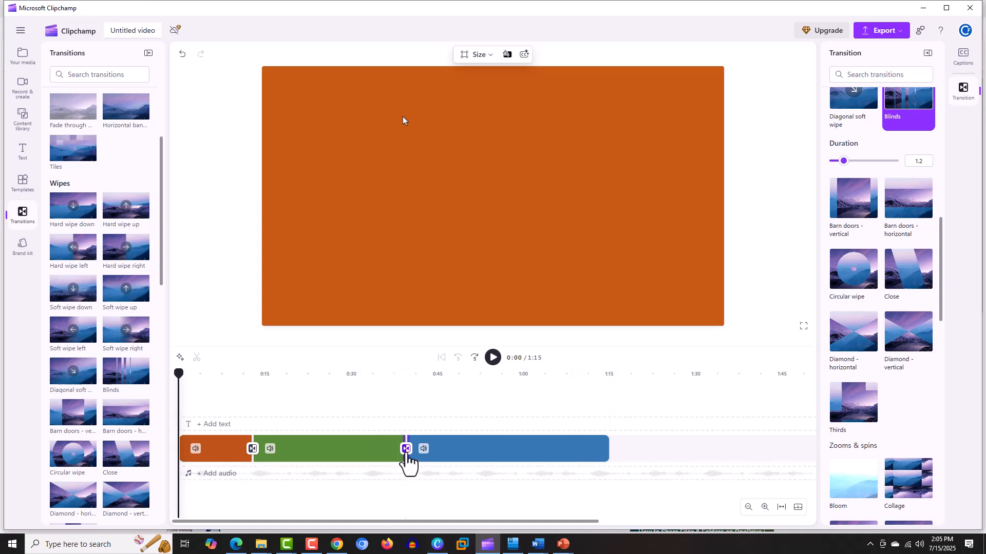
Step: Delete the transition between the green and blue clips and add a Blinds transition at the same cut
right_click(406, 452)
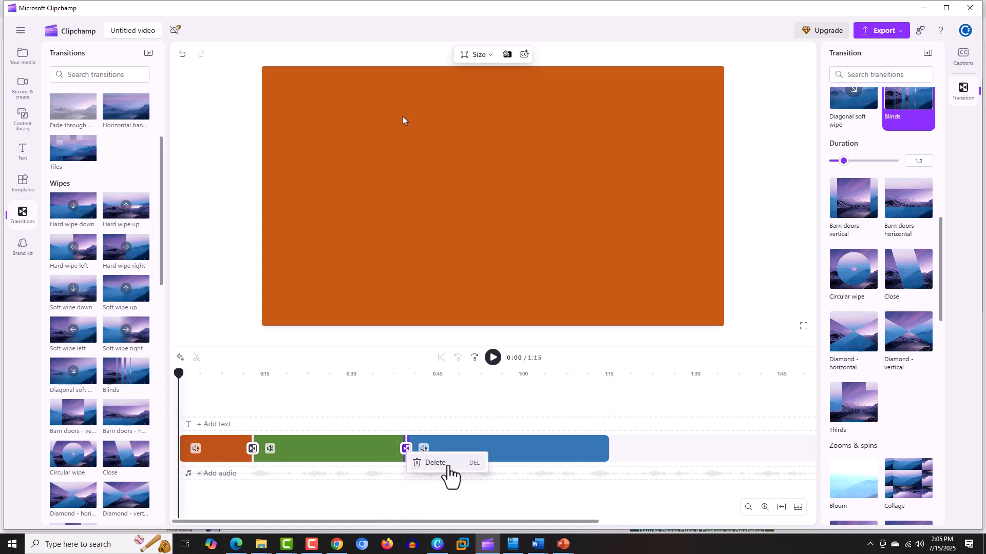
click(451, 466)
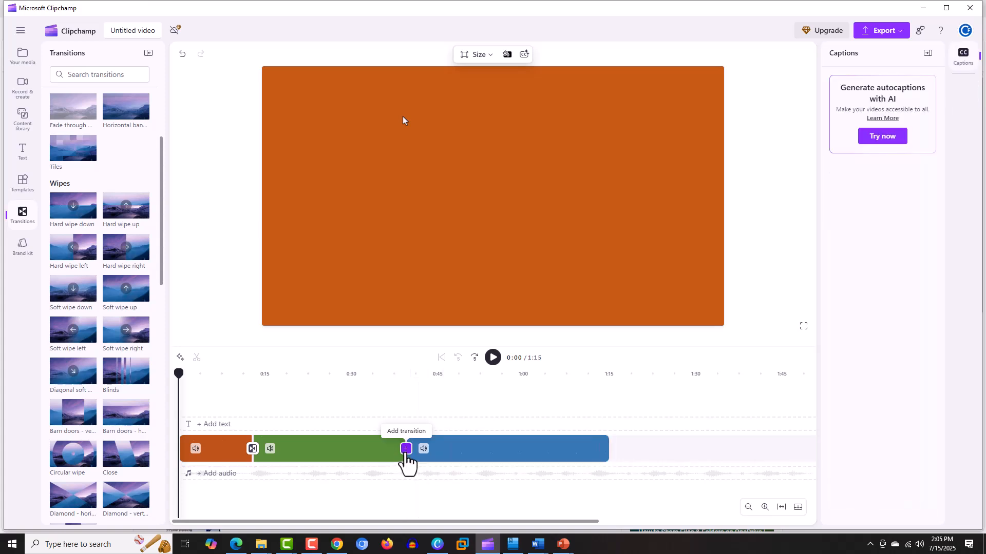
click(406, 449)
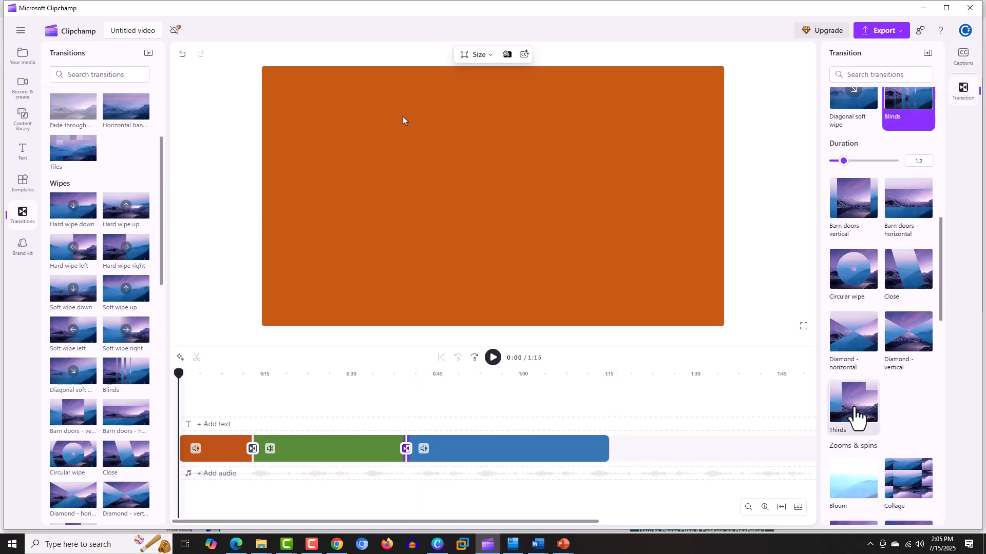
click(334, 500)
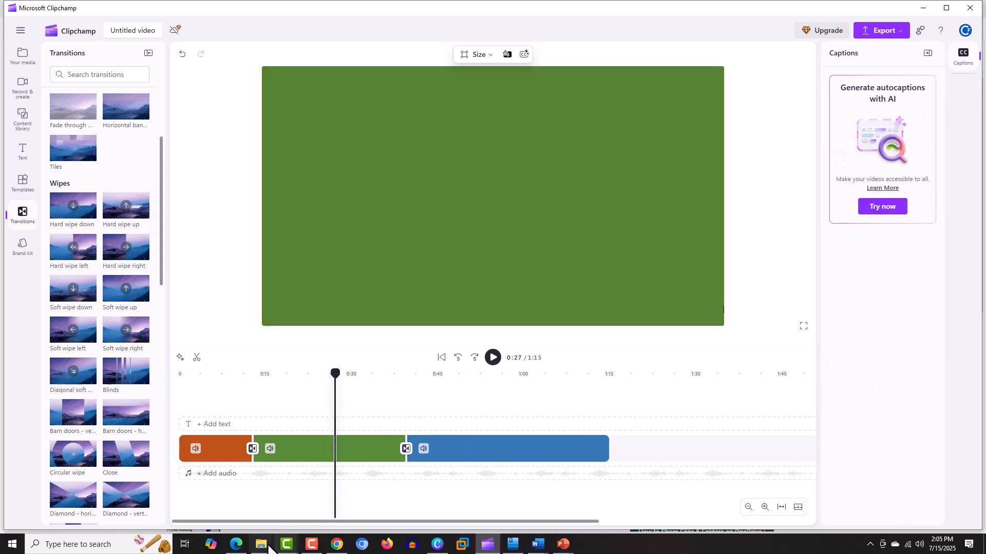
Step: Give the orange clip a fade out of 0.4 s
click(221, 457)
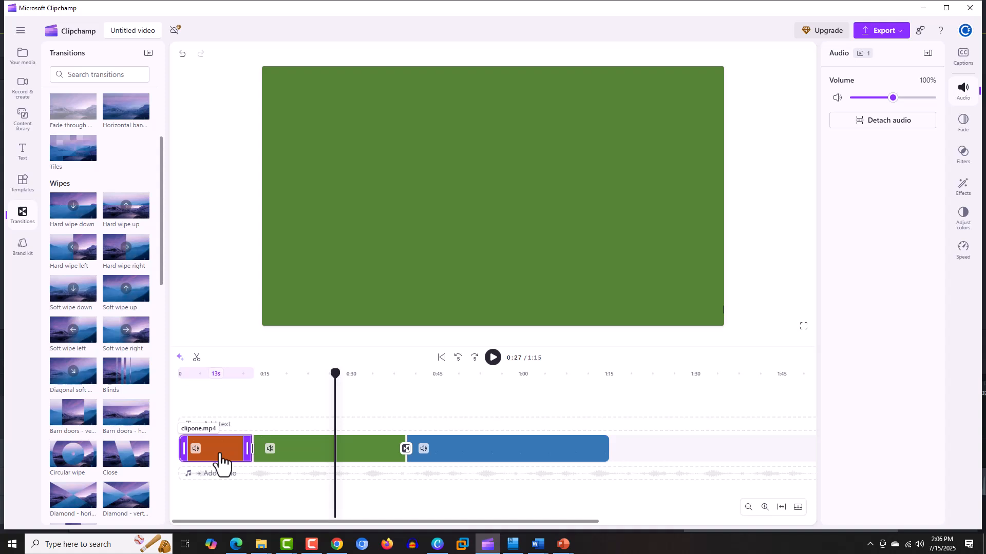
click(963, 125)
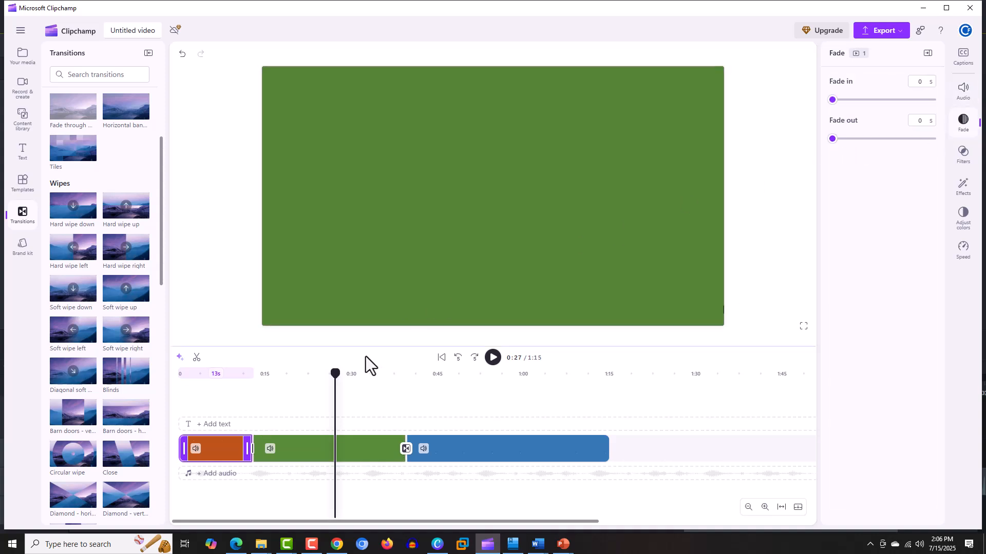
drag(336, 374, 185, 390)
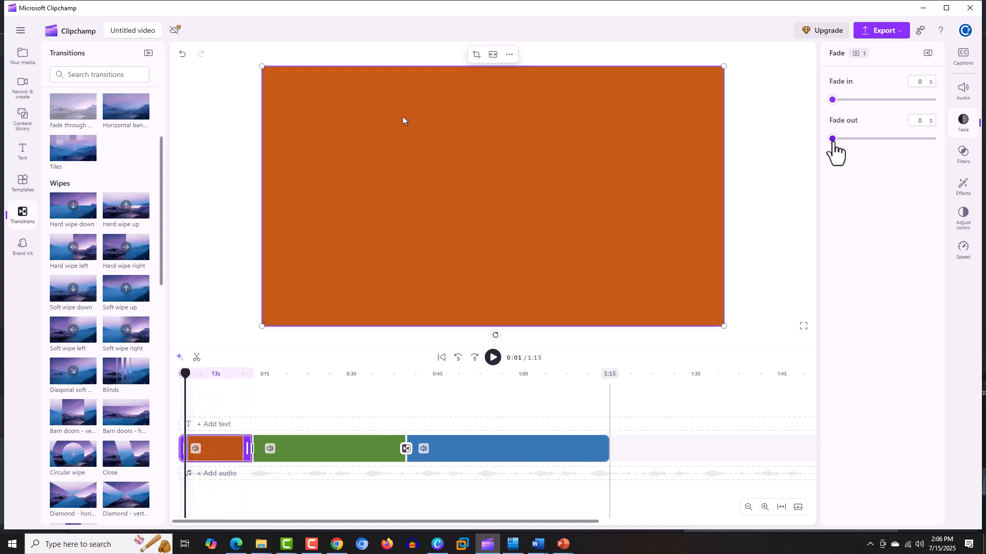
drag(840, 144, 845, 145)
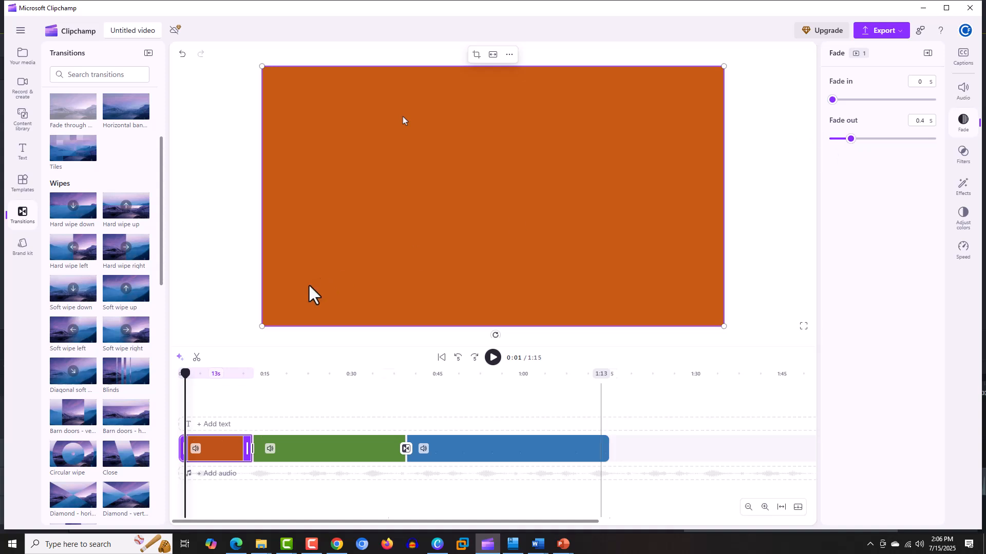
Step: Play the orange clip from 0:00, pause the playback, and move the playhead to 0:36 with no clip selected
drag(185, 374, 175, 373)
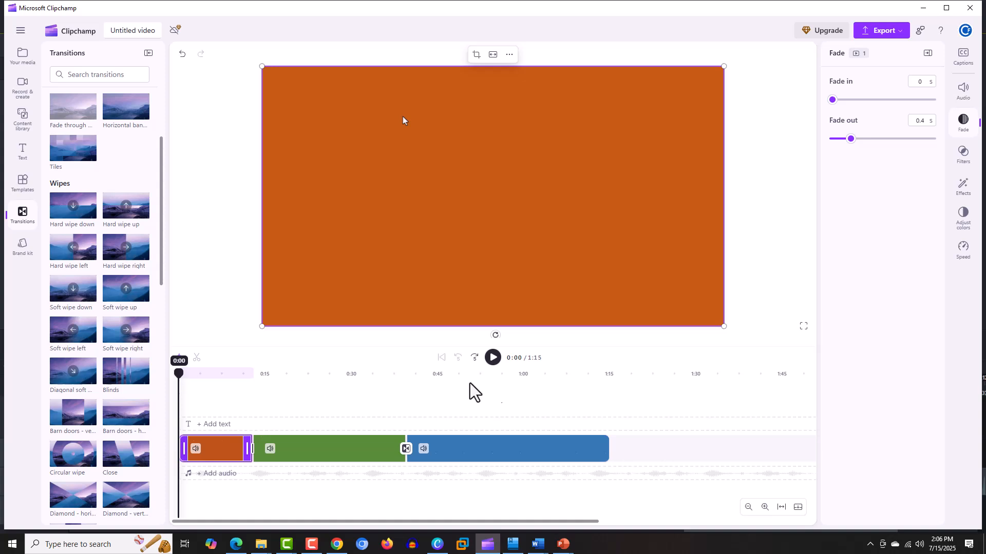
click(492, 358)
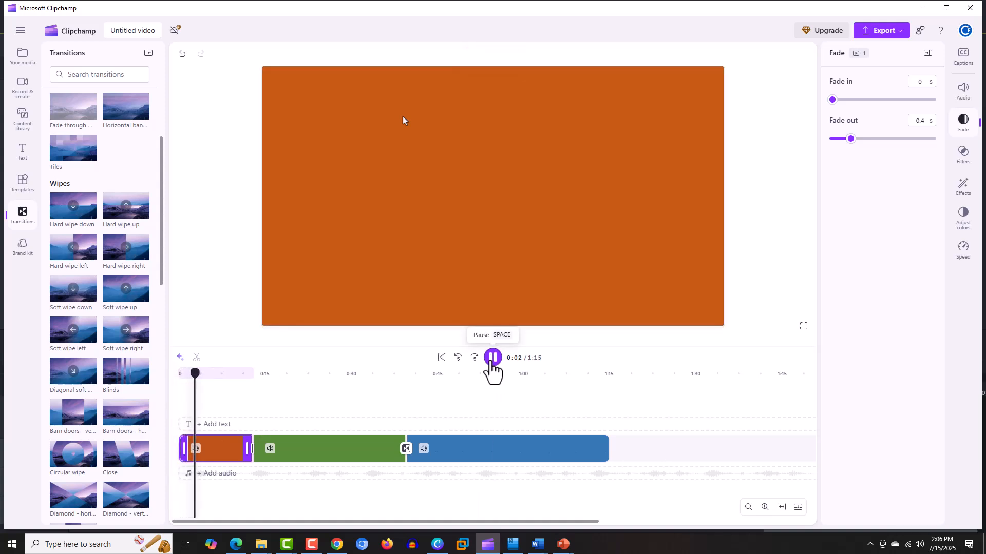
click(492, 358)
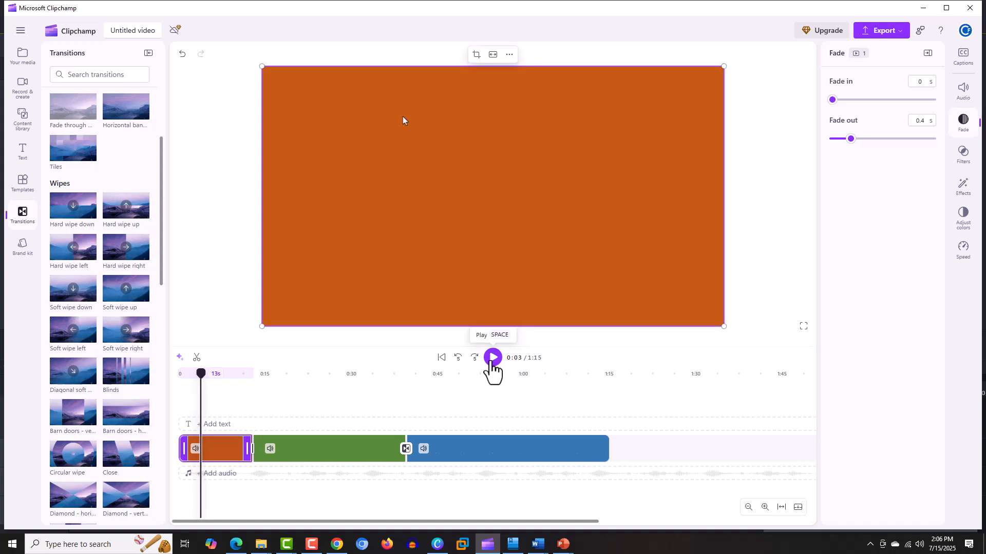
click(391, 402)
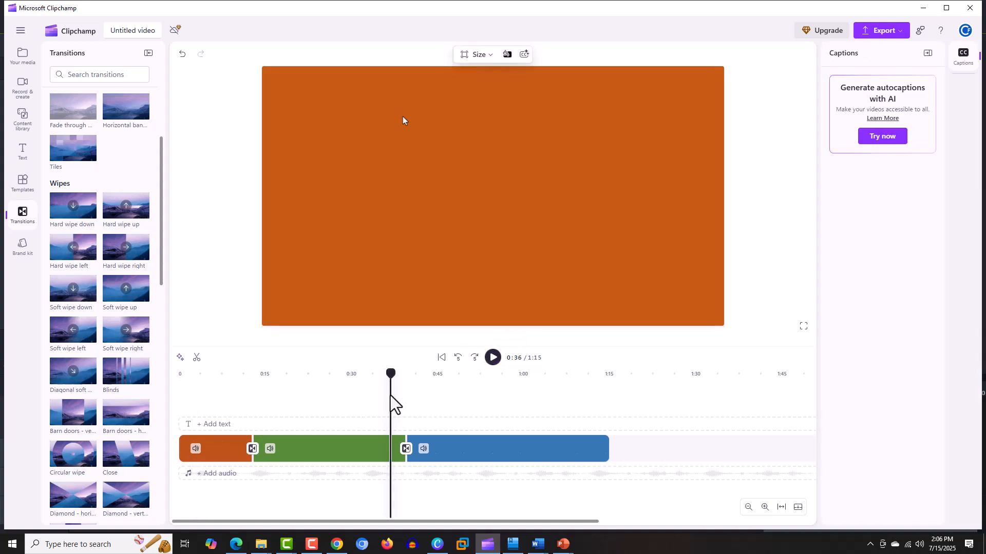